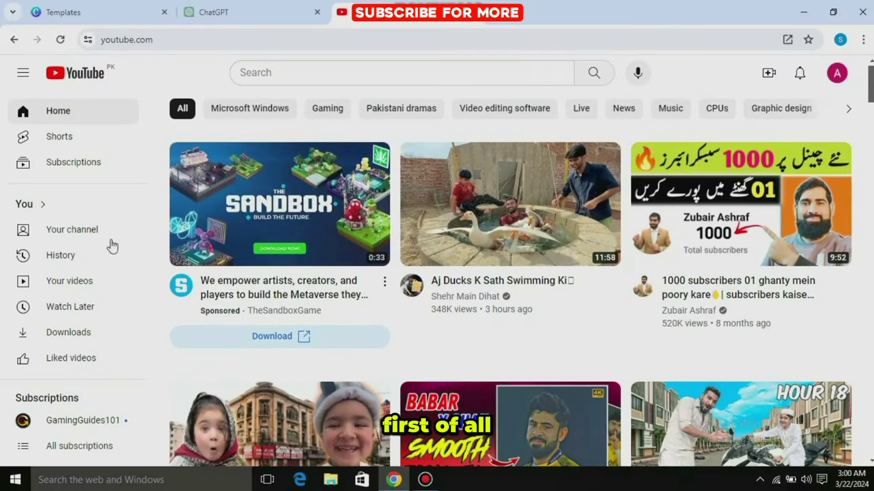
Open the Automation Channel's own page and start customising the channel.
click(63, 238)
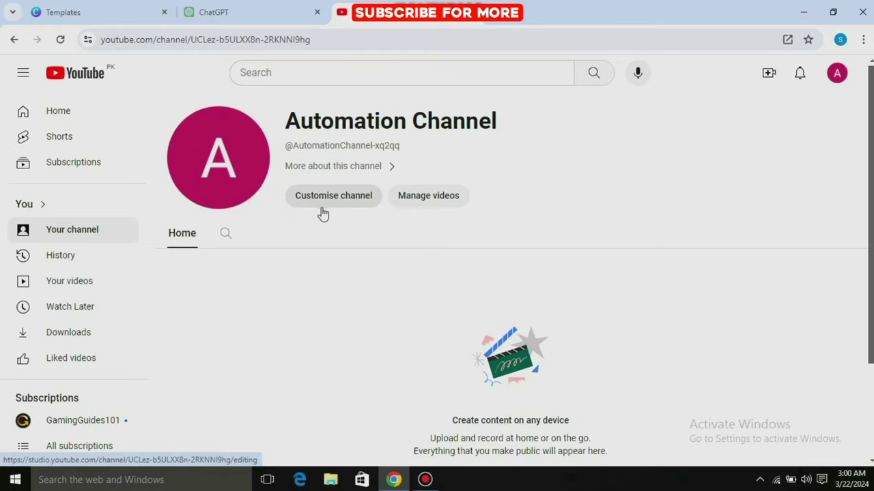
click(357, 199)
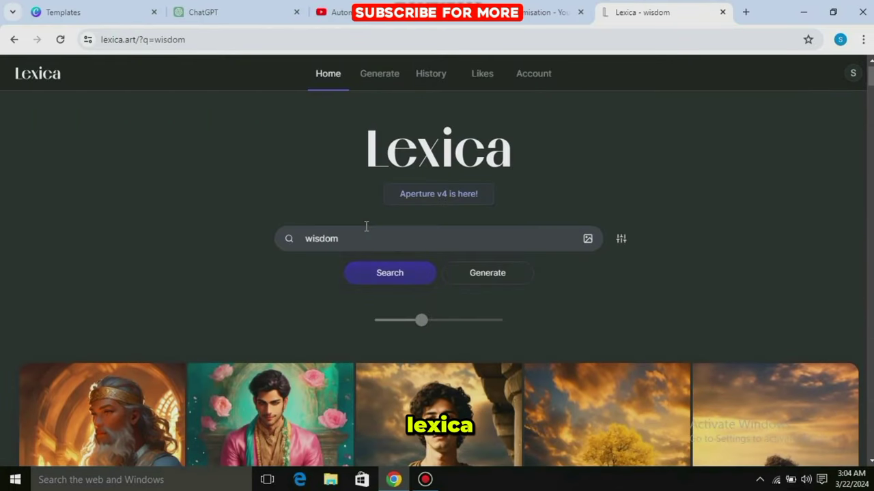
Open the illustration of the bearded man in a green robe reading in a library from Lexica's wisdom results.
scroll(365, 232, down, 6)
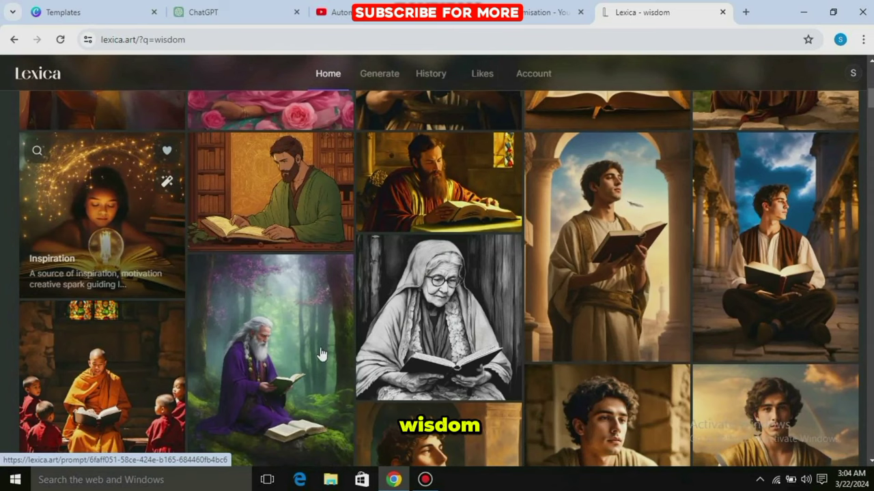
click(262, 167)
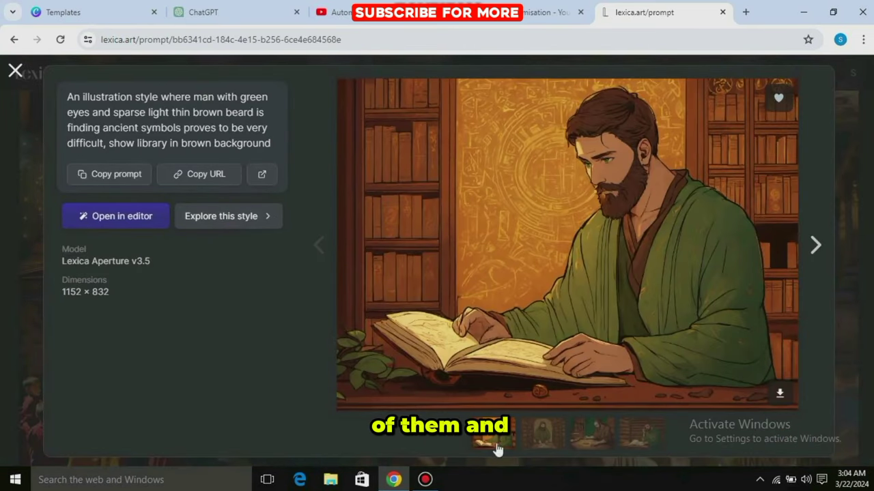
In YouTube Studio, replace the channel's profile picture with the downloaded library illustration and accept its crop.
click(402, 289)
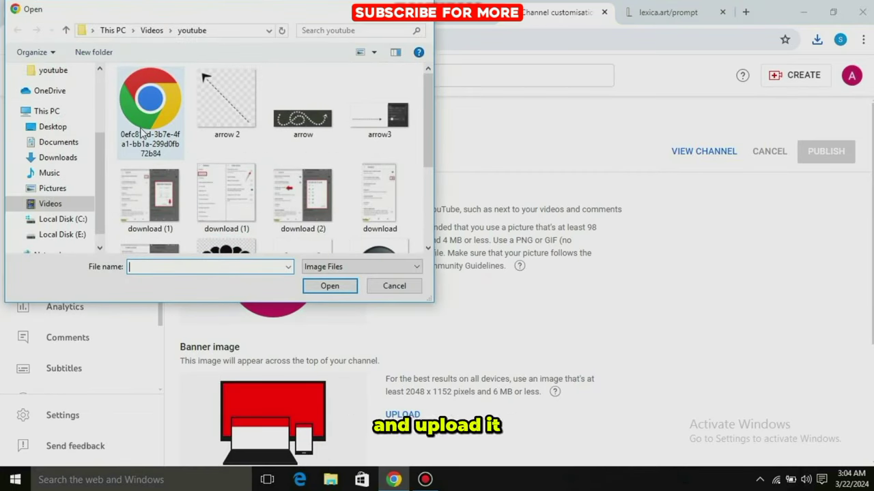
click(141, 132)
click(309, 285)
click(713, 417)
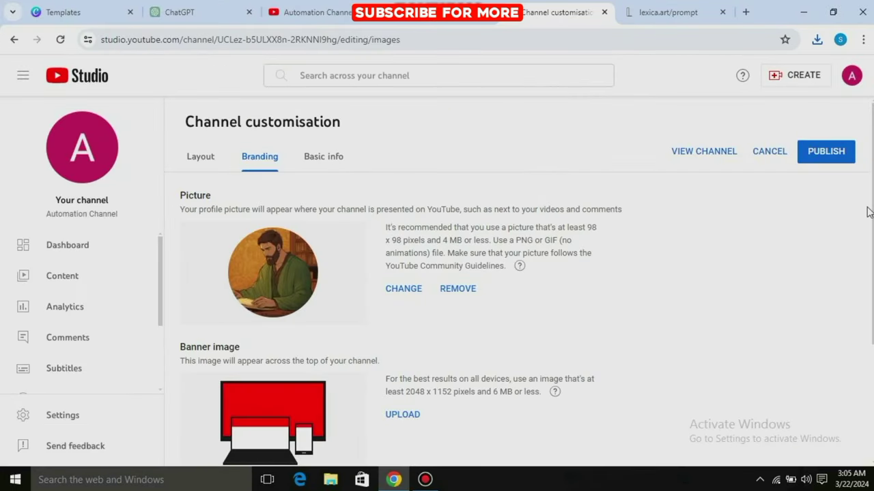
scroll(380, 264, down, 2)
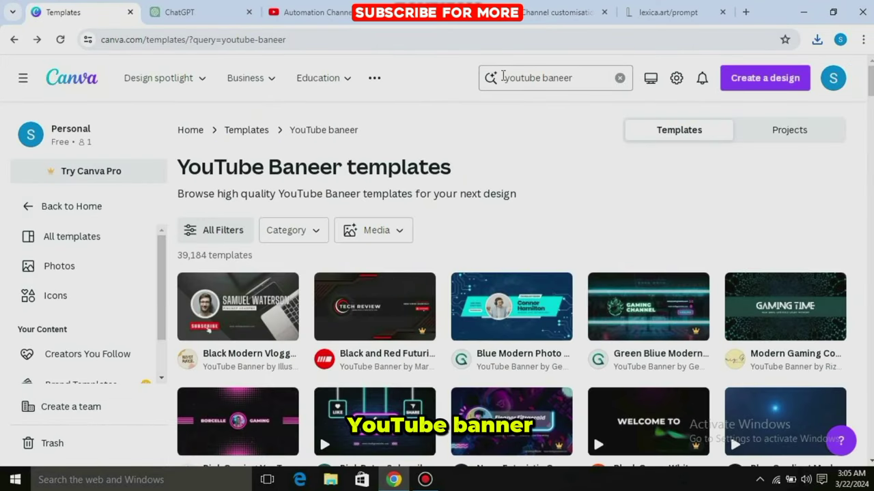
In Canva, choose the Modern Gaming Cover YouTube Channel Art template from the YouTube banner results and open it for customising.
click(502, 77)
mouse_move(870, 81)
mouse_down()
mouse_move(871, 139)
mouse_move(869, 78)
mouse_up()
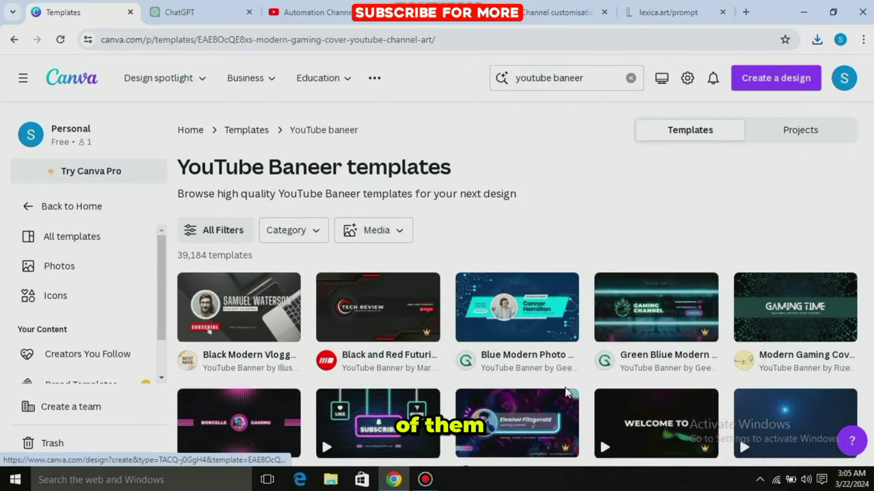
click(774, 351)
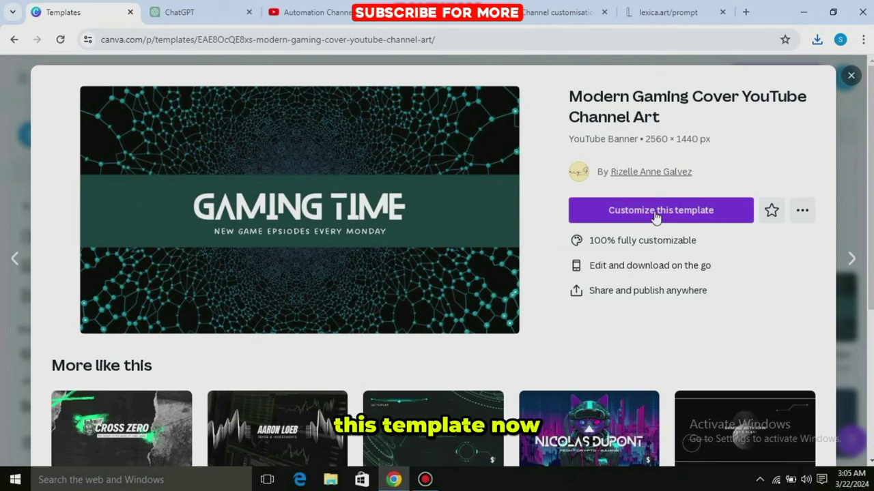
click(634, 217)
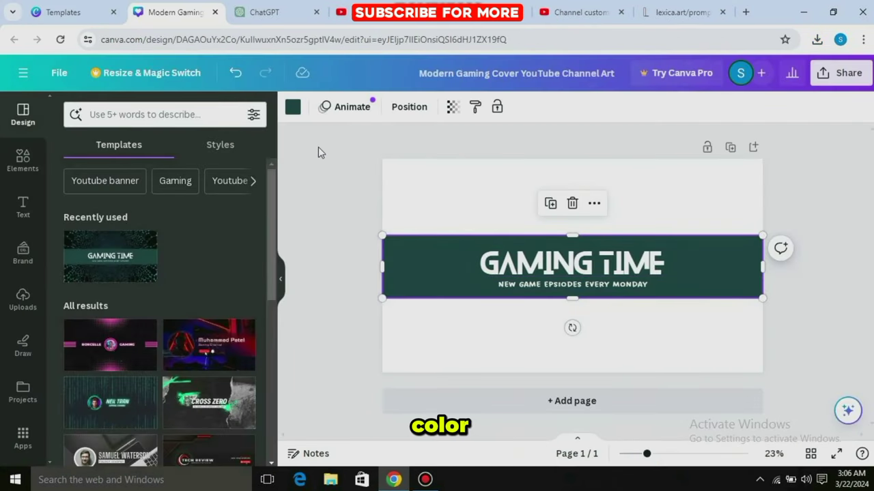
Recolour the banner's dark green band to solid black.
click(293, 108)
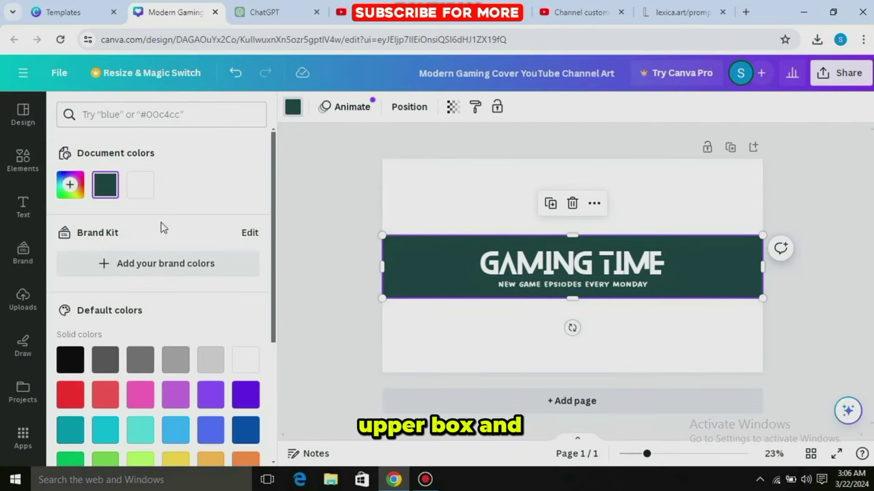
click(70, 358)
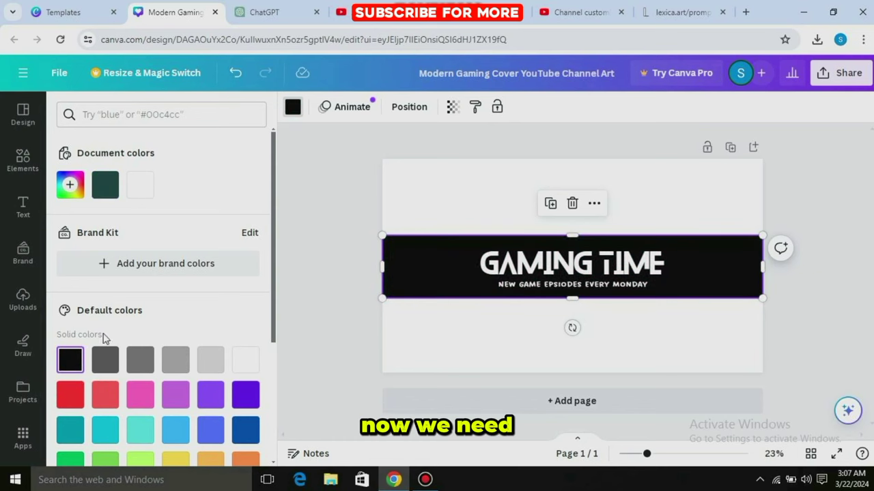
key(Escape)
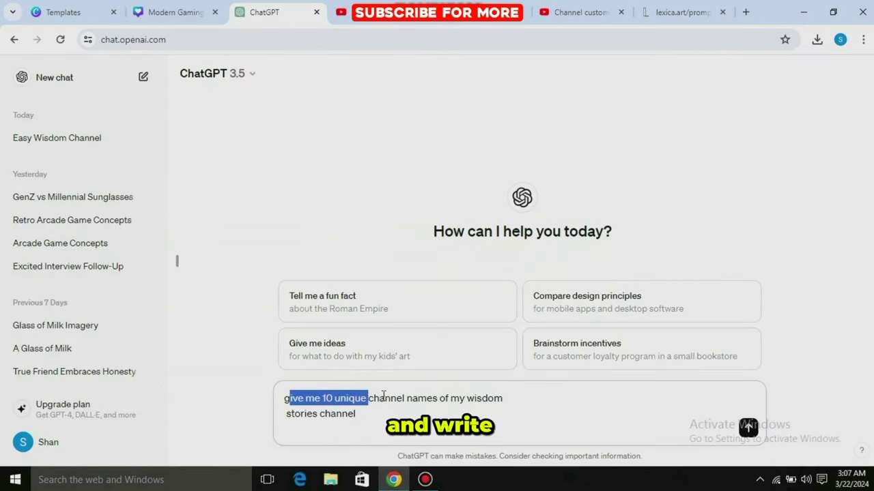
Ask ChatGPT for 10 unique channel names for the wisdom stories channel and copy the suggestion "Wisdom Chronicles".
click(422, 443)
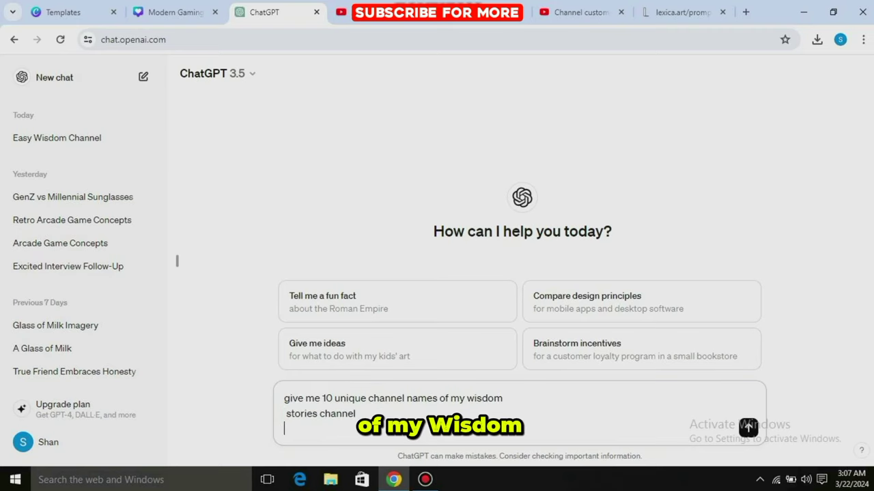
click(748, 428)
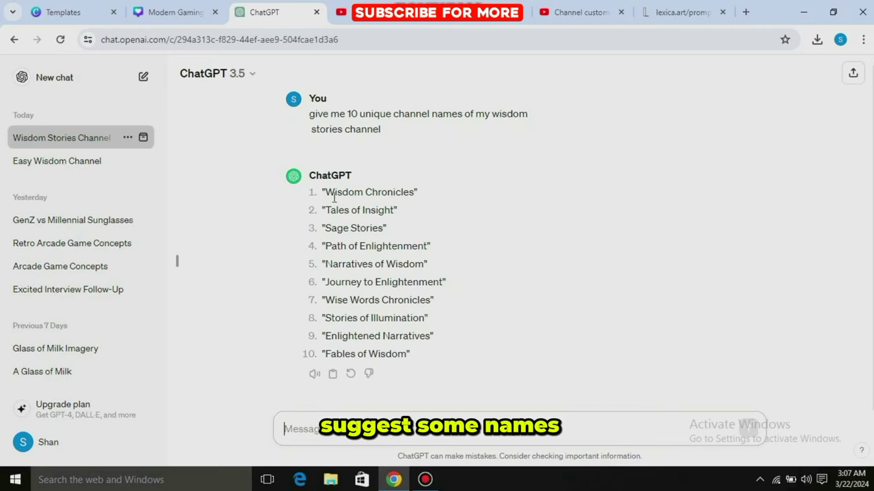
right_click(416, 196)
click(423, 209)
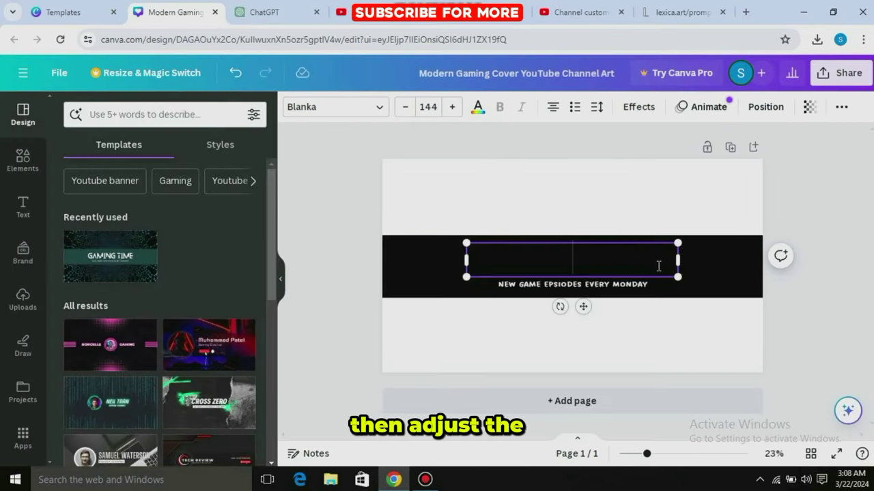
Replace the banner's title with WISDOM CHRONICLES at about size 107, reposition it on the band and change its font.
text(WISDOM CHRONICLES)
drag(677, 245, 869, 246)
drag(485, 255, 430, 255)
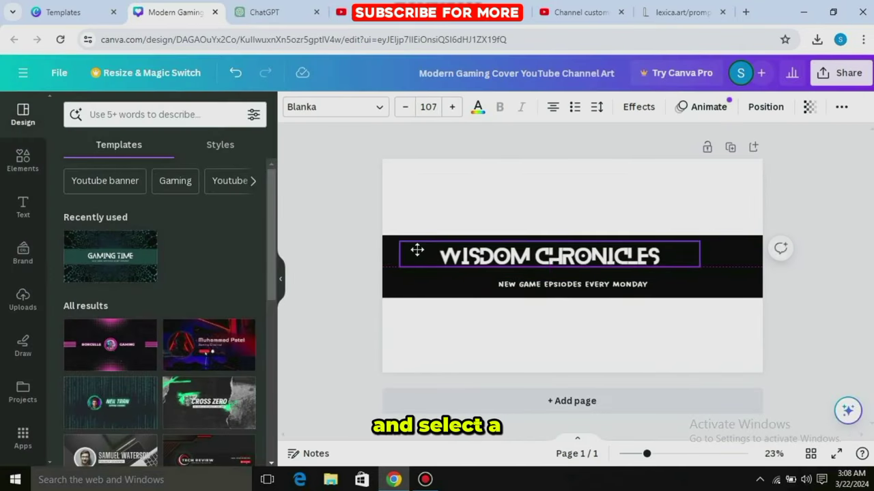
click(417, 250)
click(334, 106)
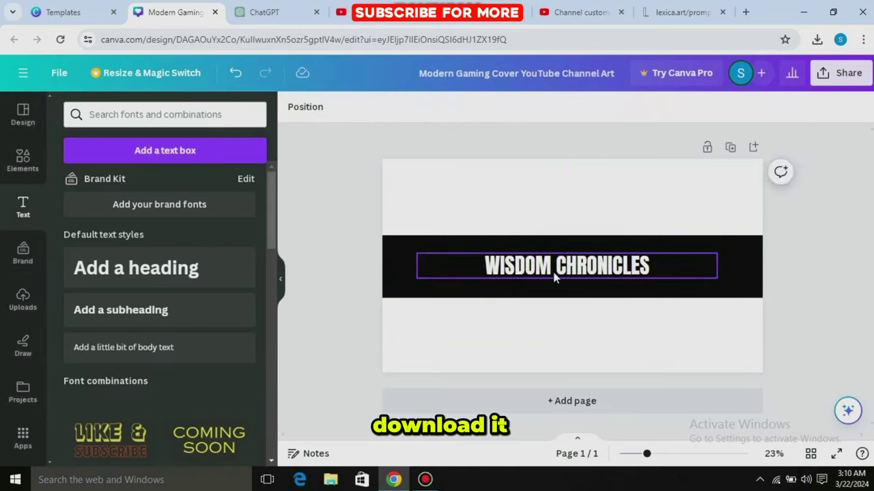
Download the finished Canva banner and upload it as the channel's banner image in YouTube Studio, accepting the banner crop.
click(839, 73)
click(650, 396)
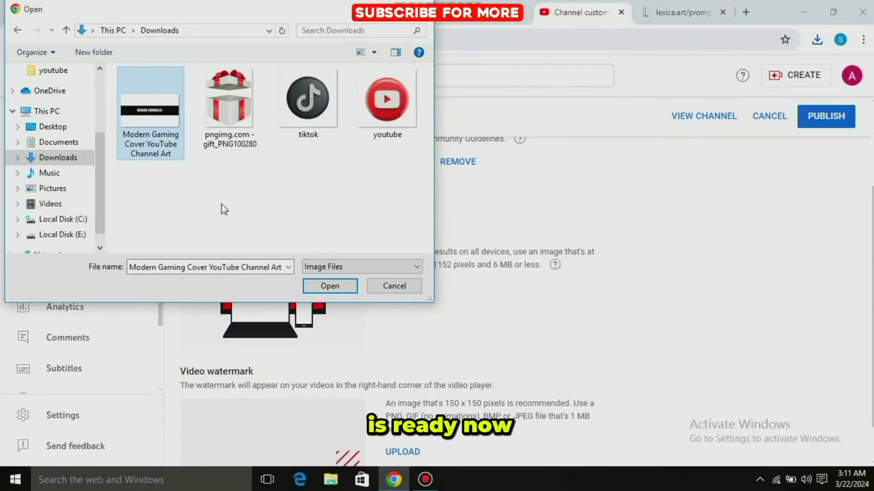
click(326, 285)
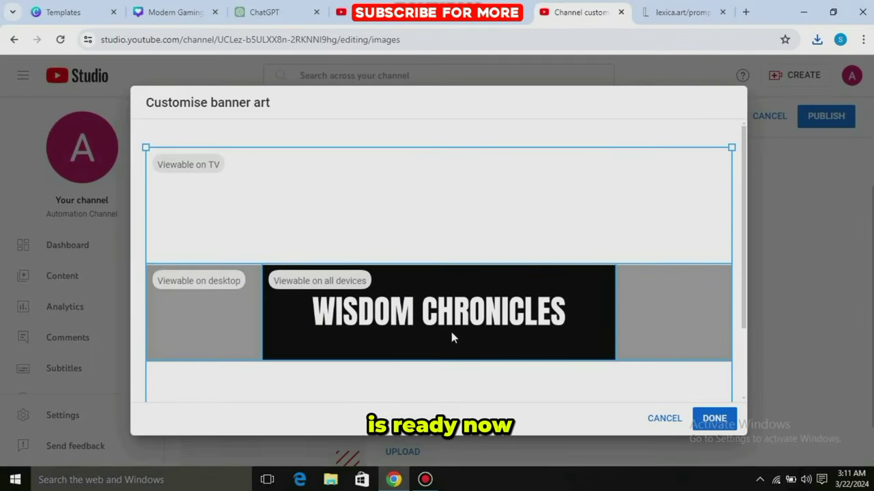
click(693, 423)
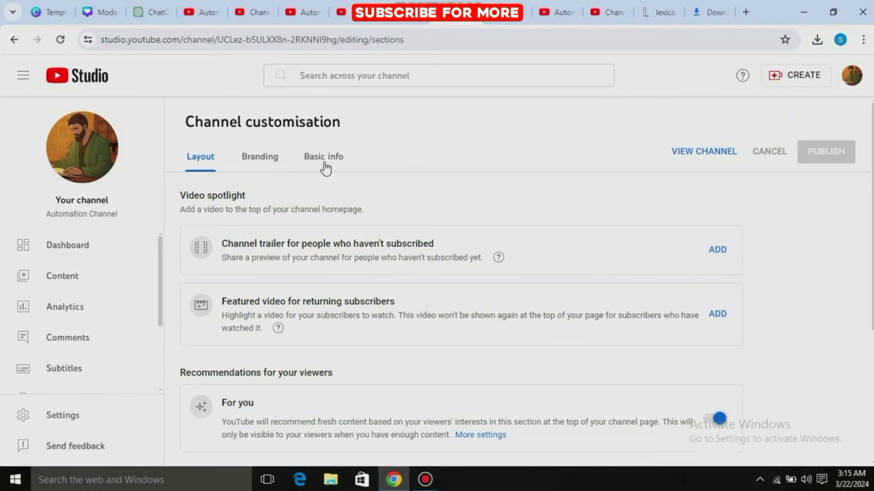
In the channel's basic info, replace the channel name with Wisdom Chronicles.
click(324, 164)
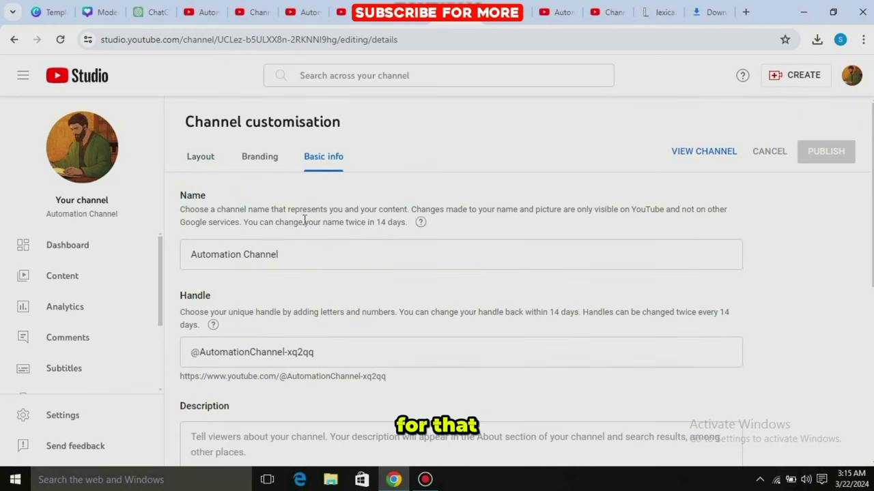
key(BackSpace)
key(BackSpace)
key(BackSpace)
key(BackSpace)
key(BackSpace)
key(BackSpace)
key(BackSpace)
key(BackSpace)
key(BackSpace)
key(BackSpace)
key(BackSpace)
key(BackSpace)
key(BackSpace)
key(BackSpace)
key(BackSpace)
key(BackSpace)
key(BackSpace)
right_click(279, 254)
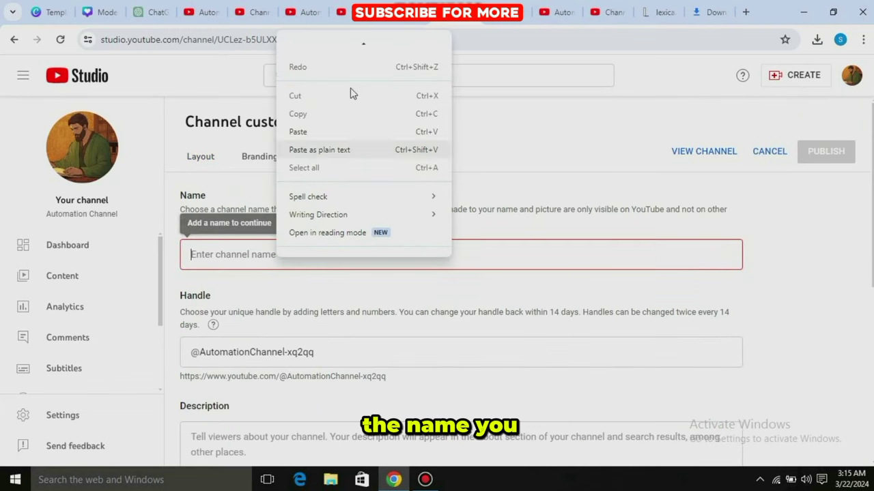
click(336, 132)
scroll(421, 359, down, 1)
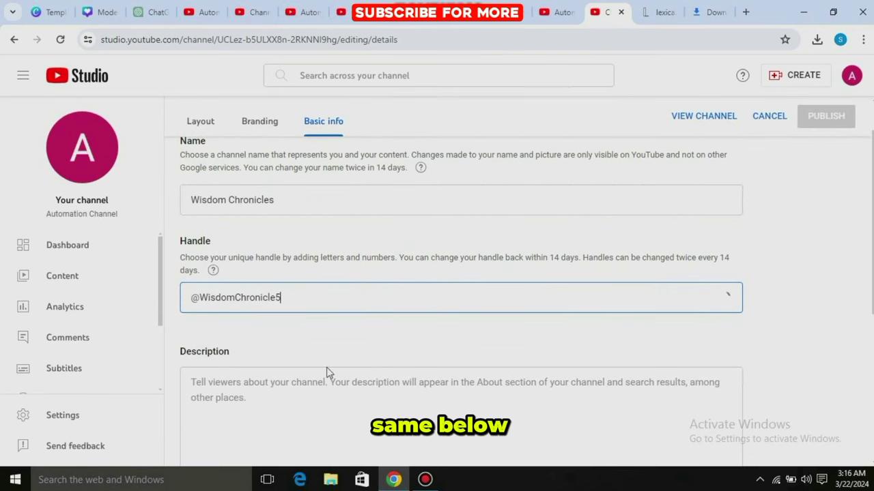
scroll(872, 218, up, 1)
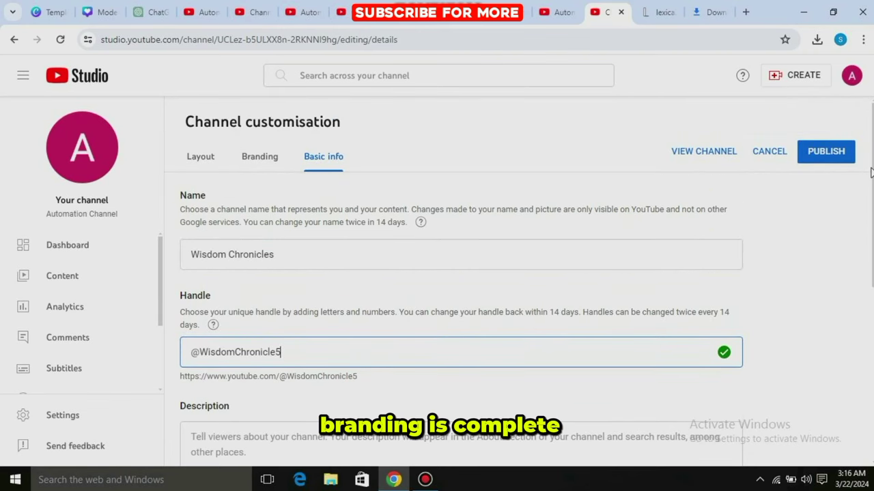
scroll(871, 183, down, 3)
scroll(871, 183, up, 3)
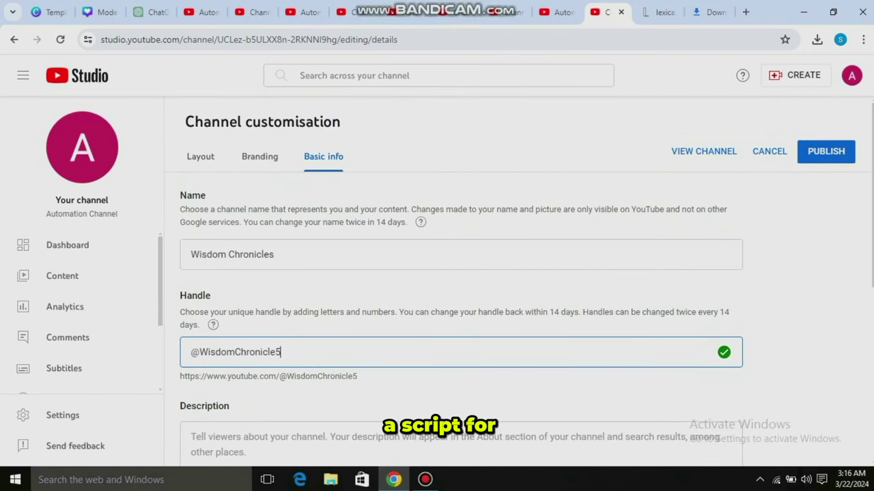
click(825, 152)
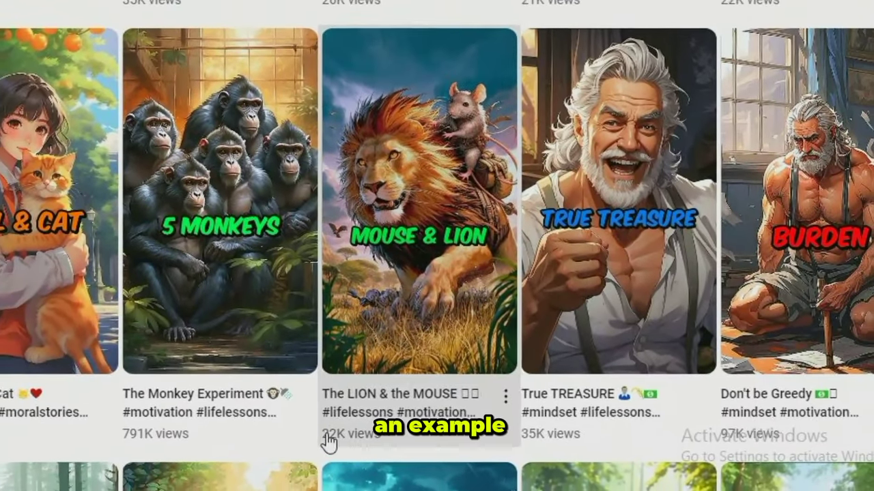
Review the example lion and mouse short, the ChatGPT prompts for its story, and the full and one-paragraph scripts.
drag(344, 426, 428, 433)
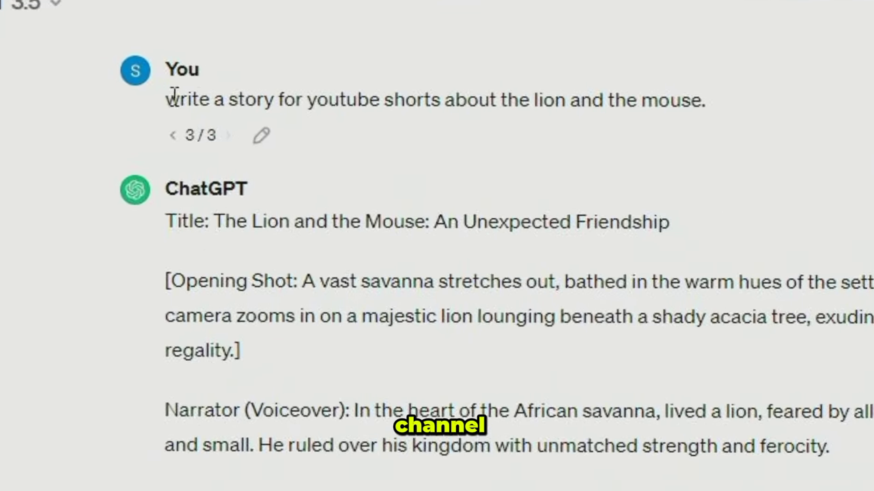
drag(174, 97, 770, 105)
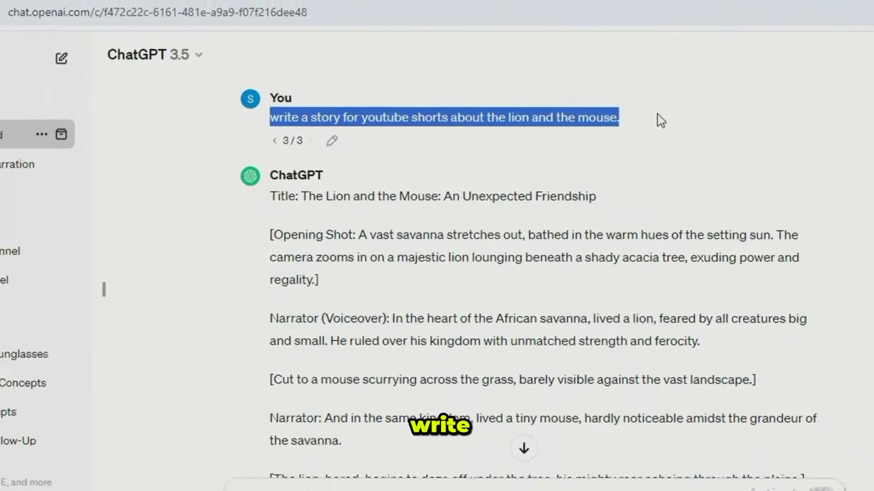
click(110, 216)
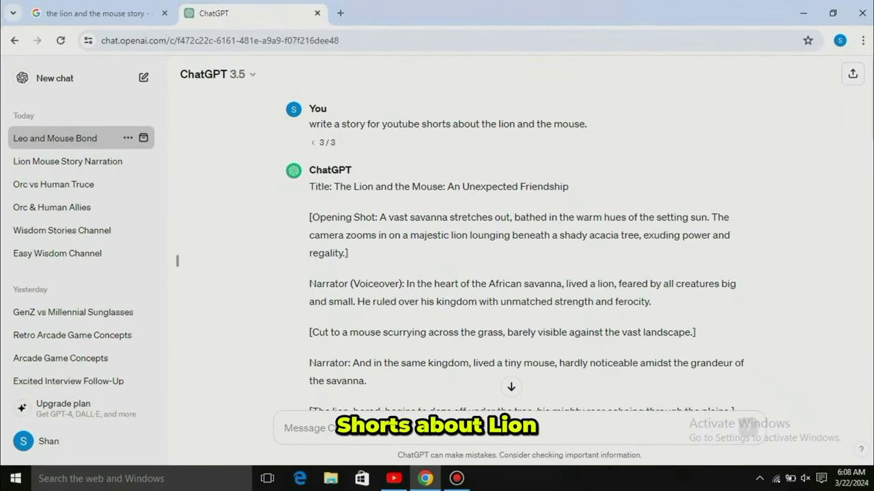
scroll(511, 267, down, 5)
scroll(510, 267, down, 7)
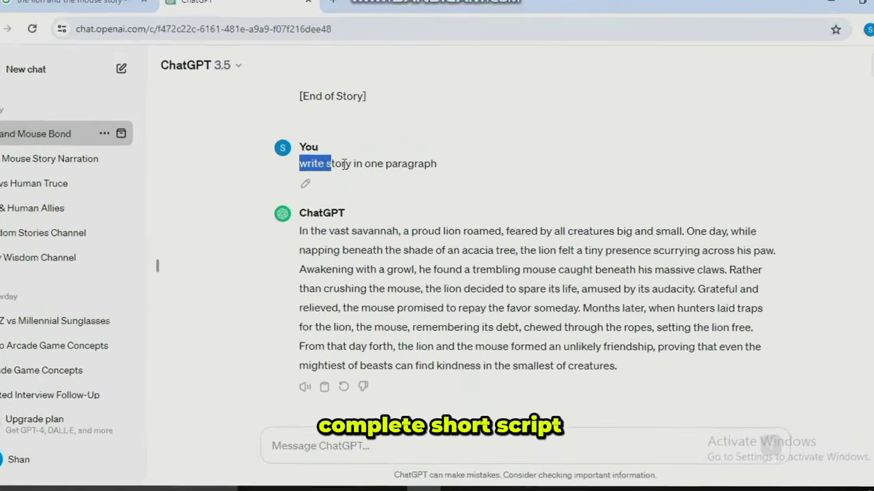
drag(345, 164, 436, 164)
click(438, 184)
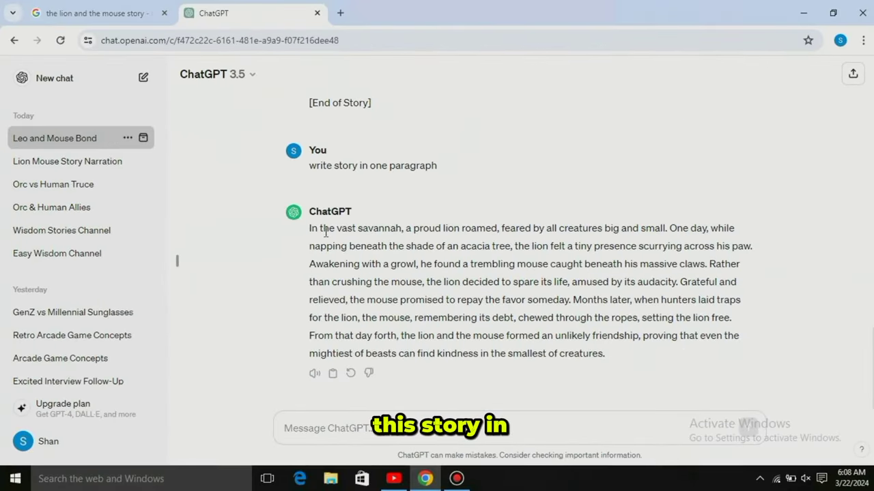
drag(309, 228, 539, 365)
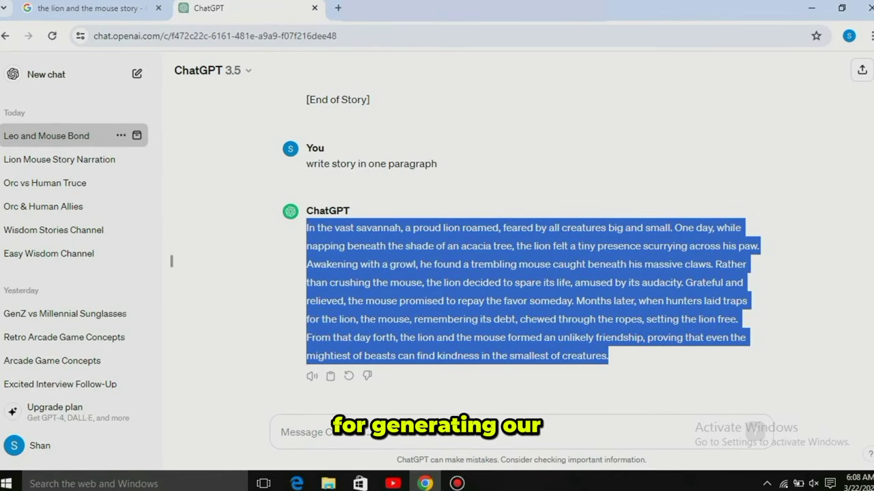
Ask ChatGPT "give me some images promt about story" and select the generated image prompts.
click(321, 432)
text(give me some images promt about story)
key(Return)
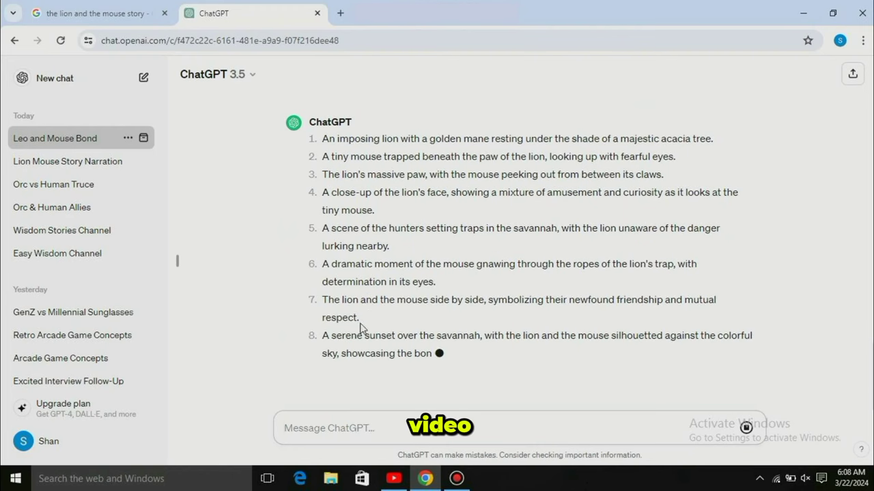
drag(323, 149, 524, 330)
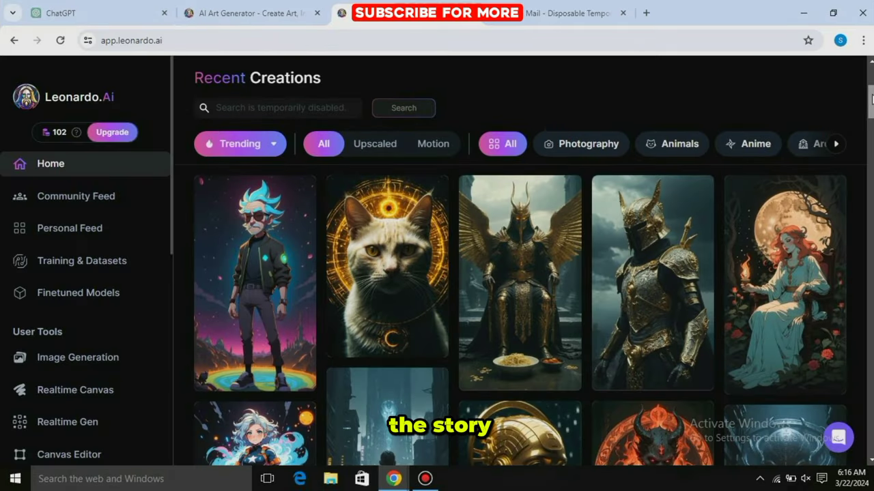
Find the cute white rabbit image in Leonardo.Ai's Recent Creations and start generating with its Leonardo Diffusion XL model.
scroll(518, 259, down, 10)
scroll(520, 261, down, 15)
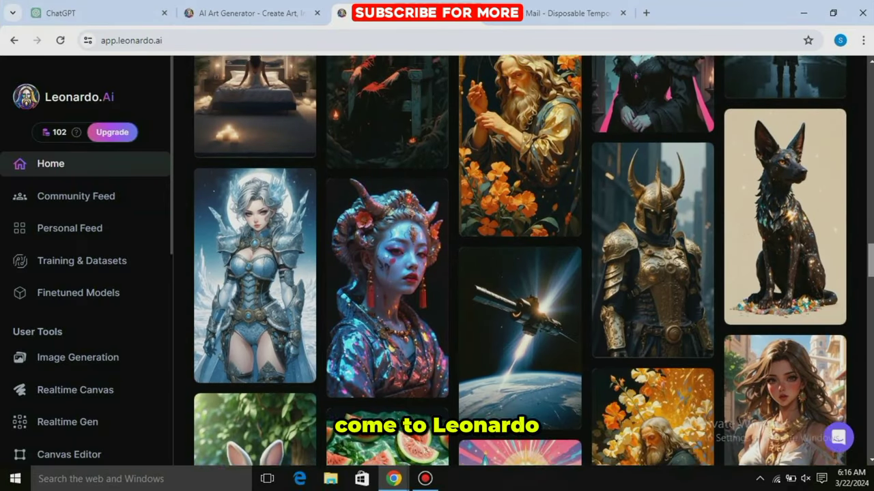
scroll(520, 261, down, 5)
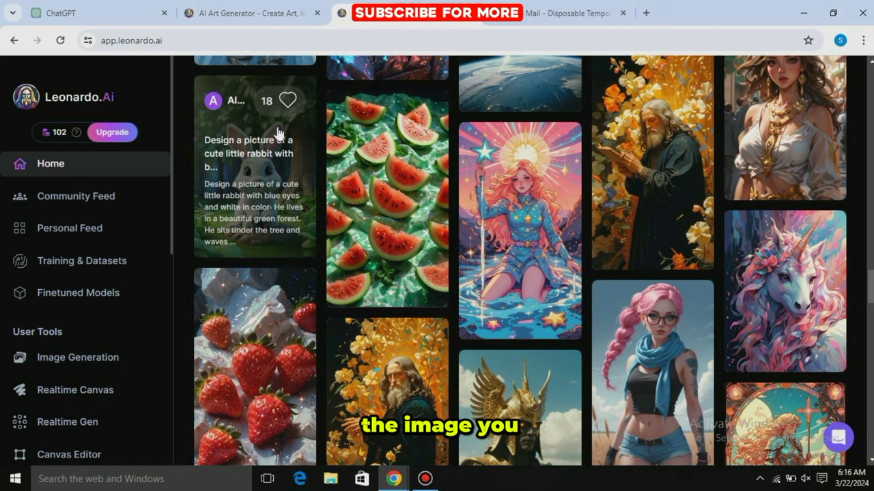
click(277, 132)
scroll(619, 430, down, 1)
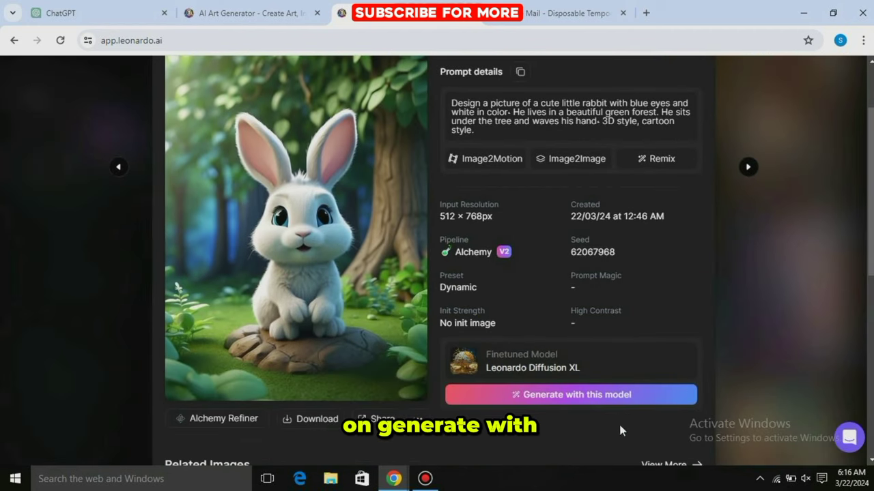
click(554, 401)
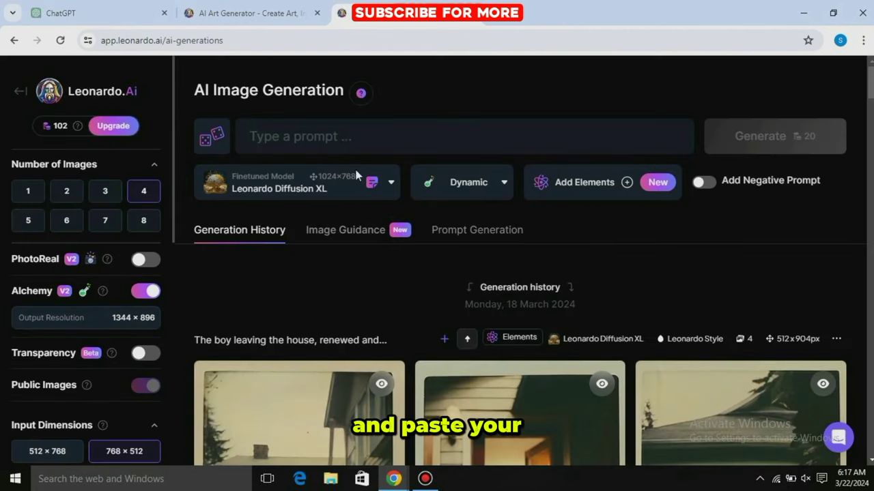
Paste the prompt "An imposing lion with a golden mane resting under the shade of a majestic acacia tree" and set two images.
right_click(342, 139)
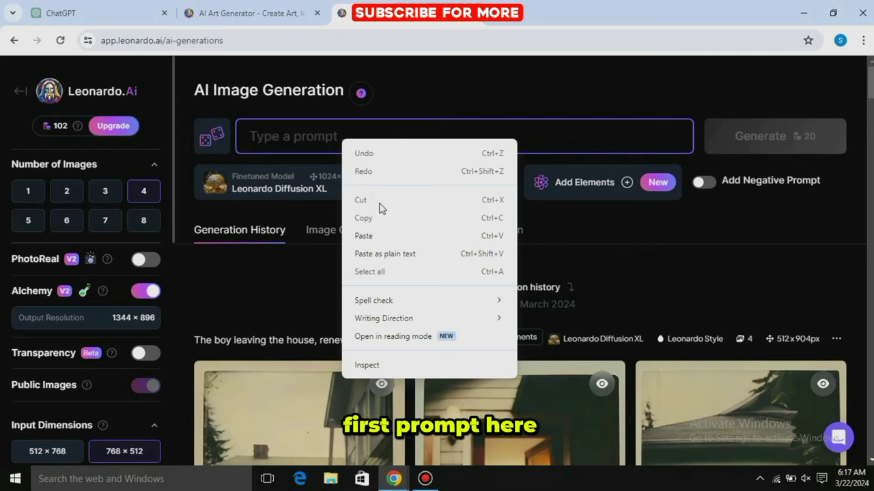
click(372, 236)
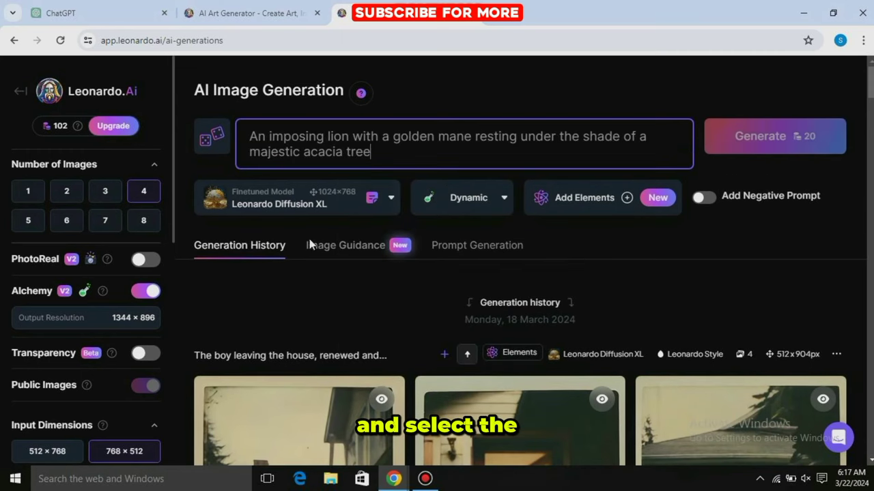
click(74, 196)
Change the aspect ratio to a vertical format of 512 × 904 px and generate the lion images.
scroll(172, 251, down, 2)
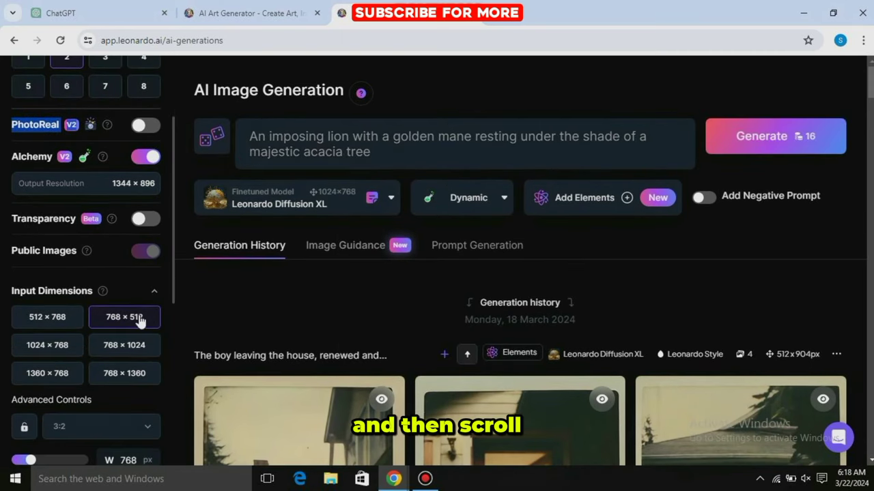
click(96, 427)
click(114, 390)
scroll(178, 306, up, 2)
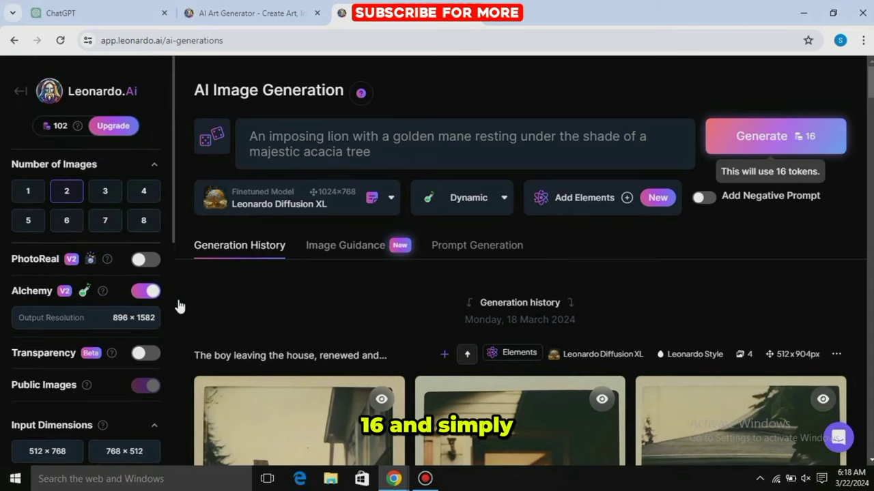
key(ctrl+Return)
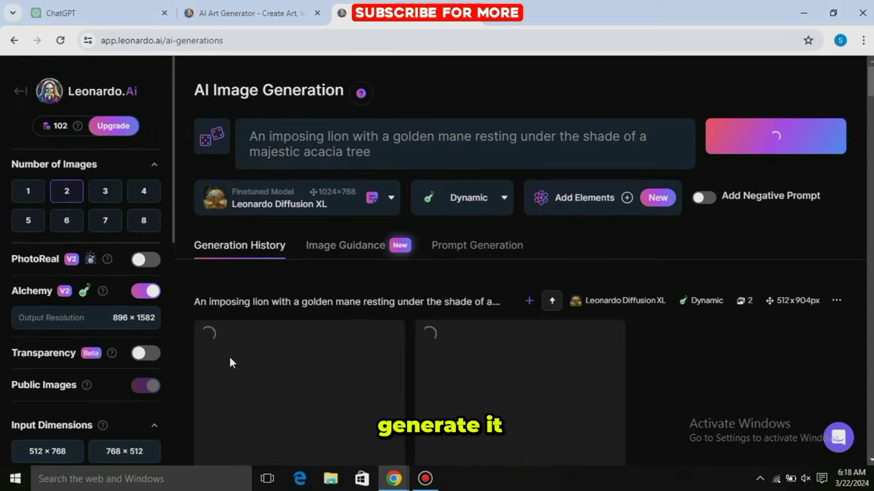
scroll(519, 273, down, 5)
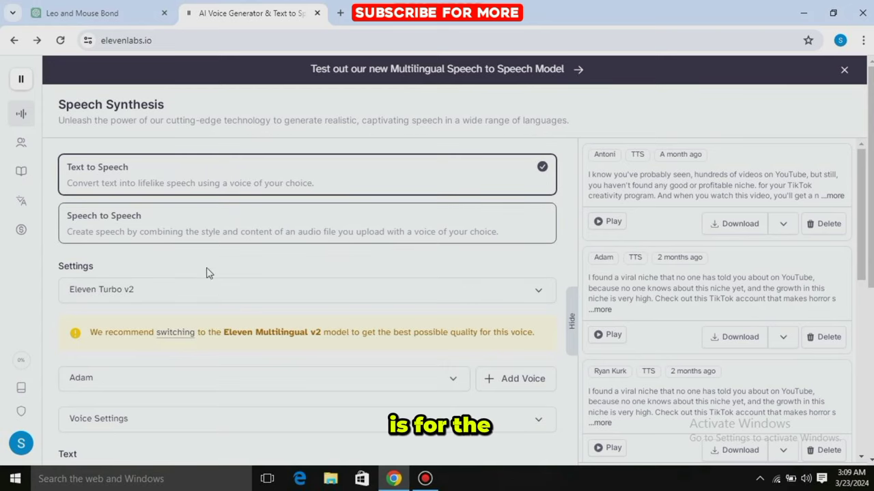
Switch to ElevenLabs, choose the Adam voice for text to speech and open its voice settings.
click(457, 387)
click(290, 433)
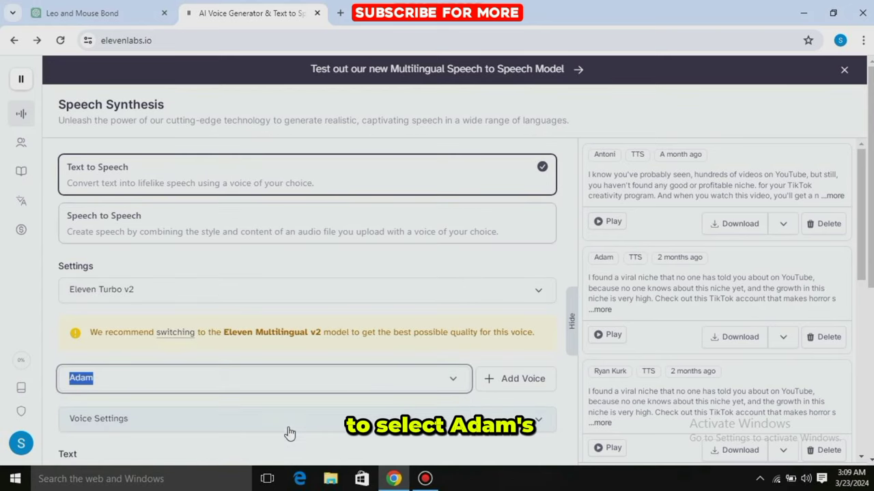
scroll(867, 286, down, 3)
scroll(211, 289, down, 3)
Paste the one-paragraph lion and mouse script as the speech text and generate the voiceover.
right_click(211, 289)
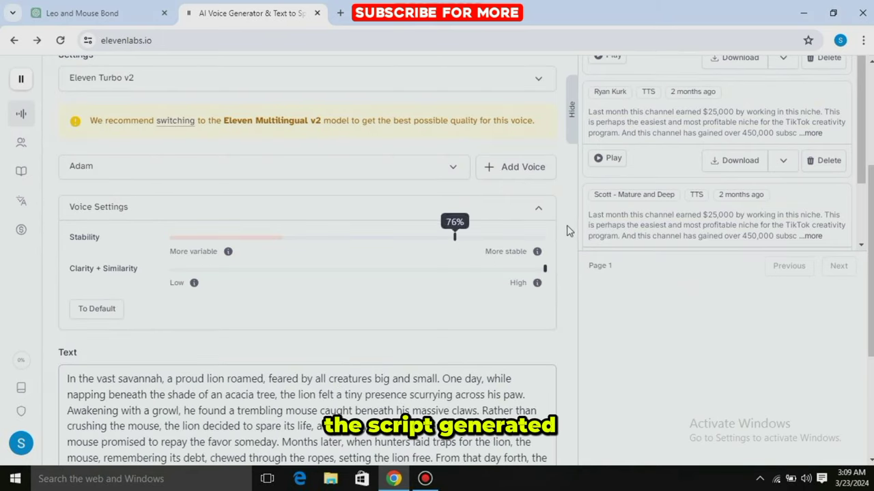
click(540, 212)
scroll(249, 398, down, 2)
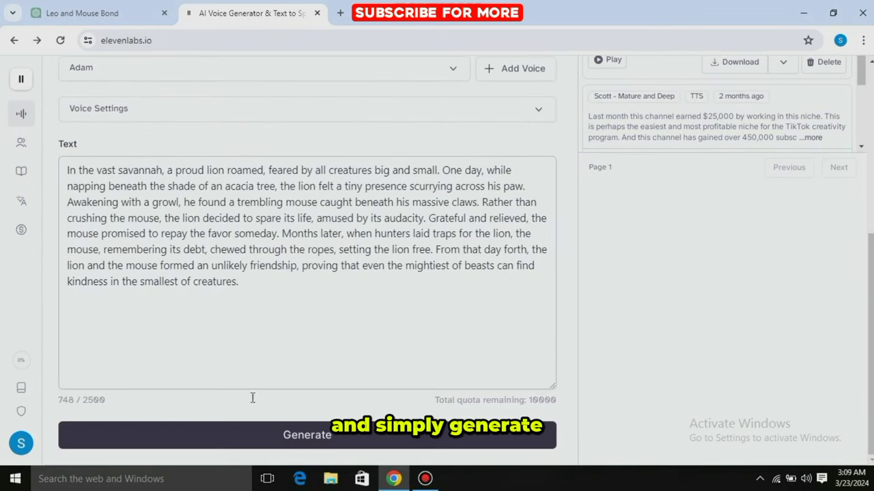
click(240, 444)
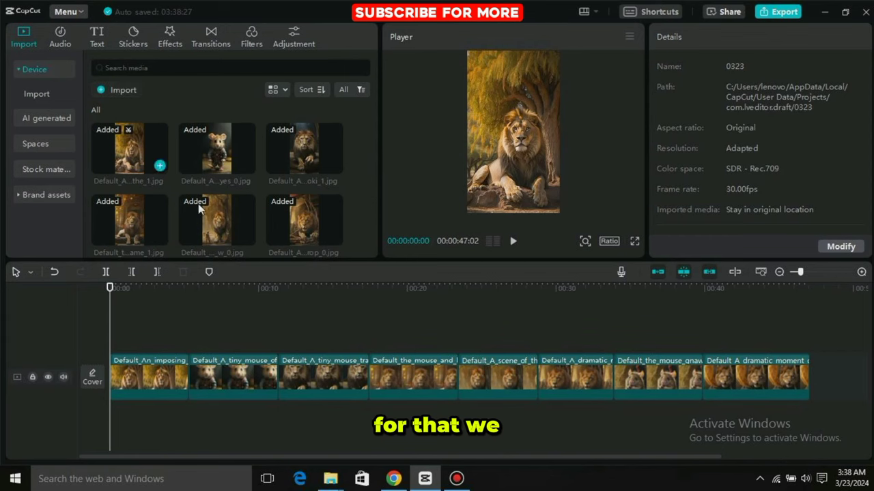
Switch to CapCut, import the ElevenLabs voiceover MP3 from Downloads and place it beneath the image clips from the timeline's start.
click(121, 87)
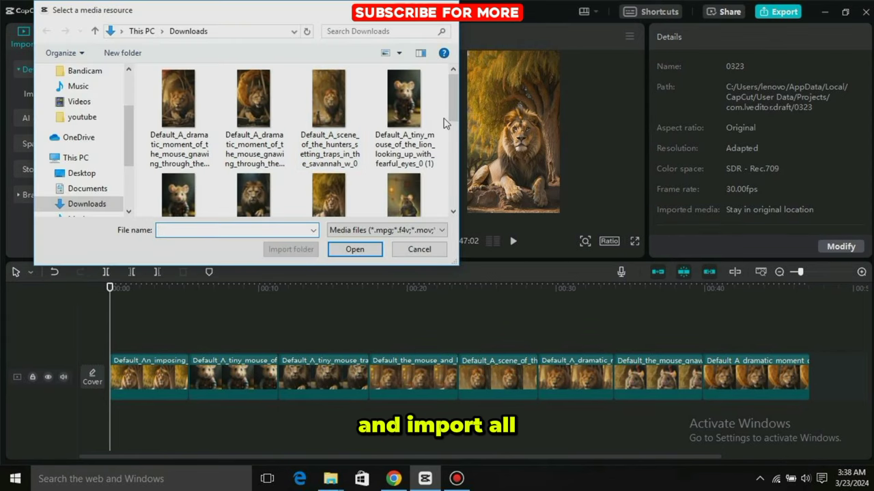
scroll(293, 150, down, 3)
click(342, 163)
click(351, 250)
drag(340, 240, 106, 417)
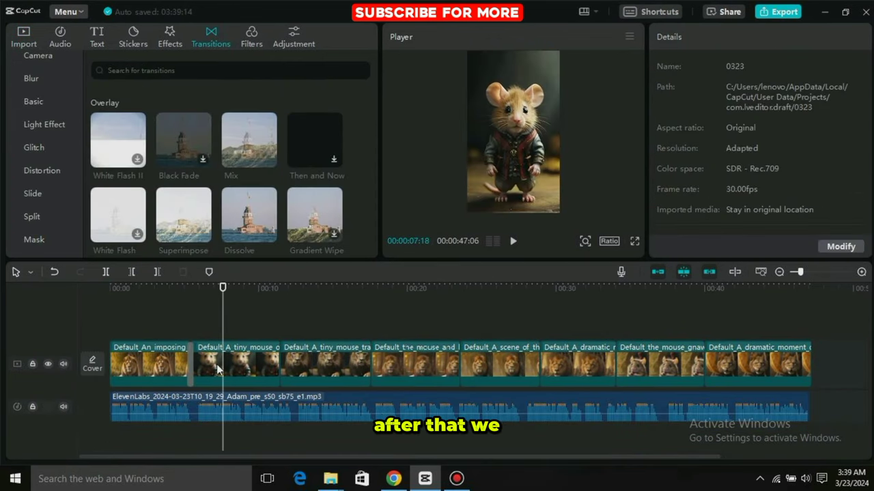
Add the Mix overlay transition at the remaining cuts between the story's image clips.
click(275, 374)
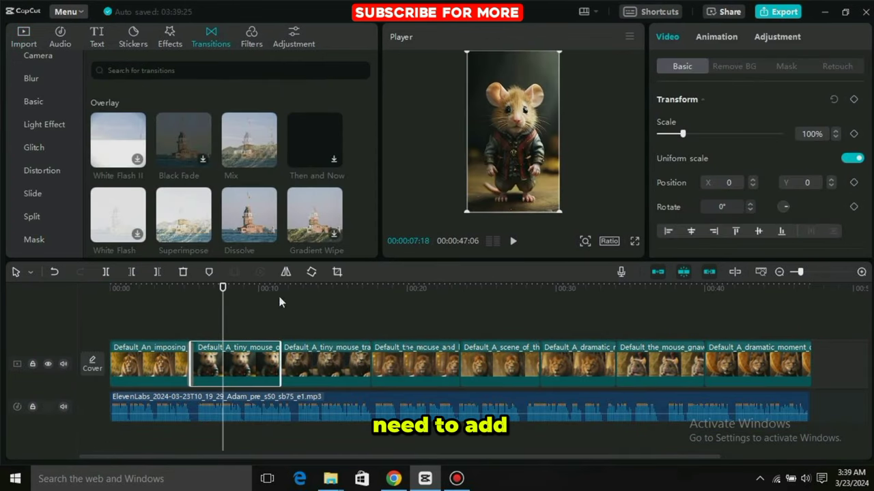
drag(221, 285, 301, 287)
click(149, 363)
drag(249, 139, 282, 357)
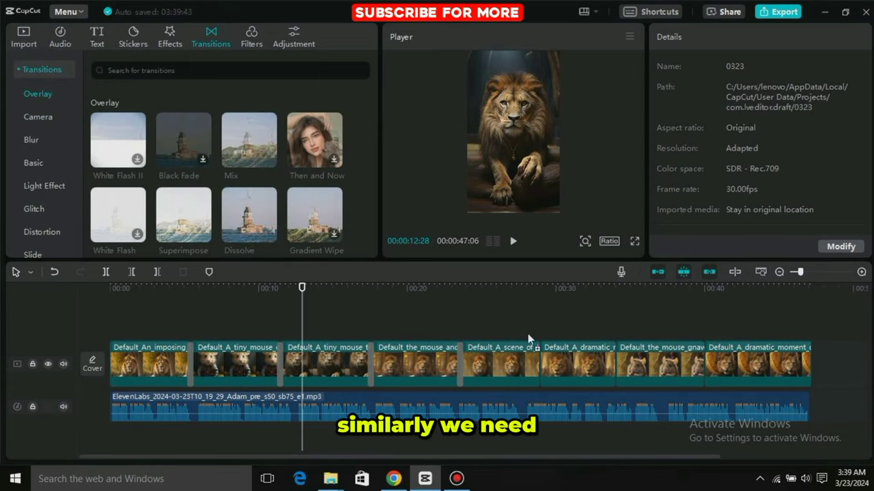
drag(709, 372, 707, 372)
drag(162, 288, 476, 384)
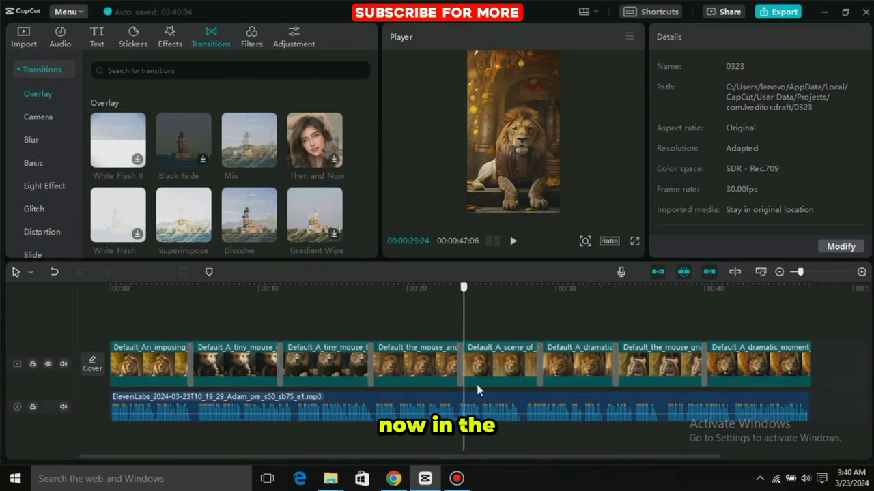
Generate English auto captions from the voiceover and browse text templates to apply to all captions.
click(97, 38)
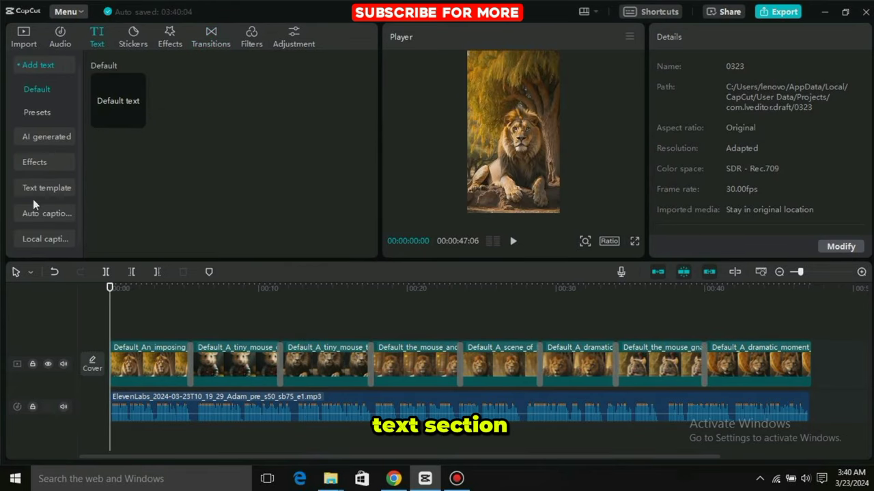
click(41, 212)
click(202, 204)
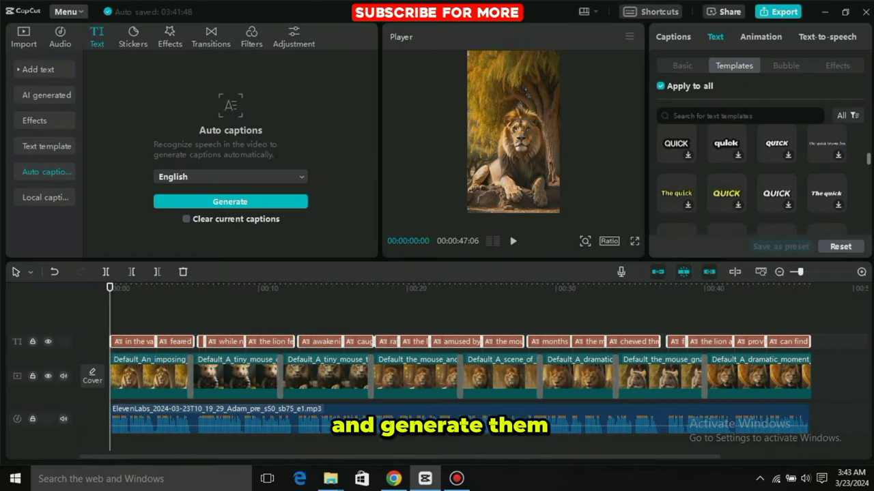
scroll(829, 203, down, 5)
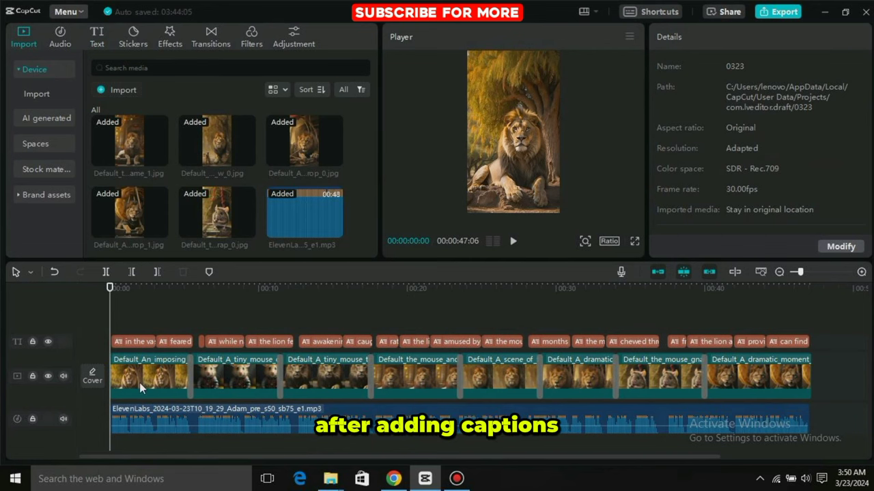
Apply the Pendulum 1 combo animation to the first image clip and Pendulum 2 to the second, continuing with the following clips.
click(139, 382)
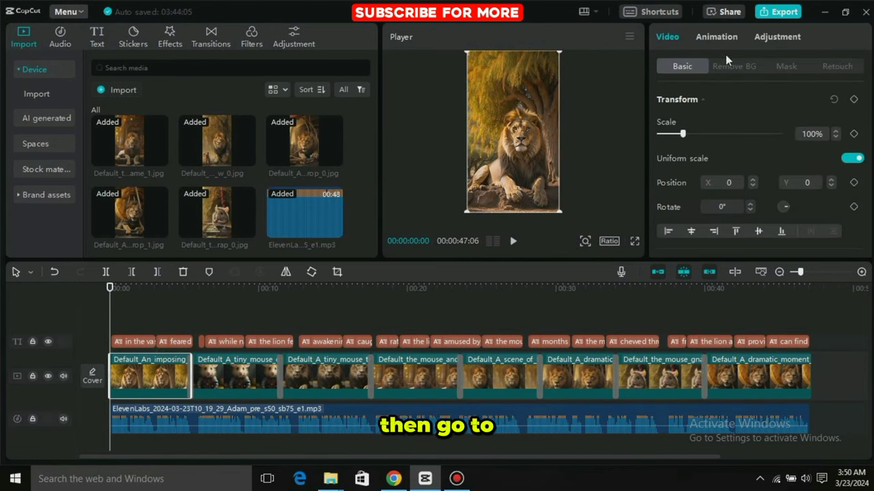
click(718, 33)
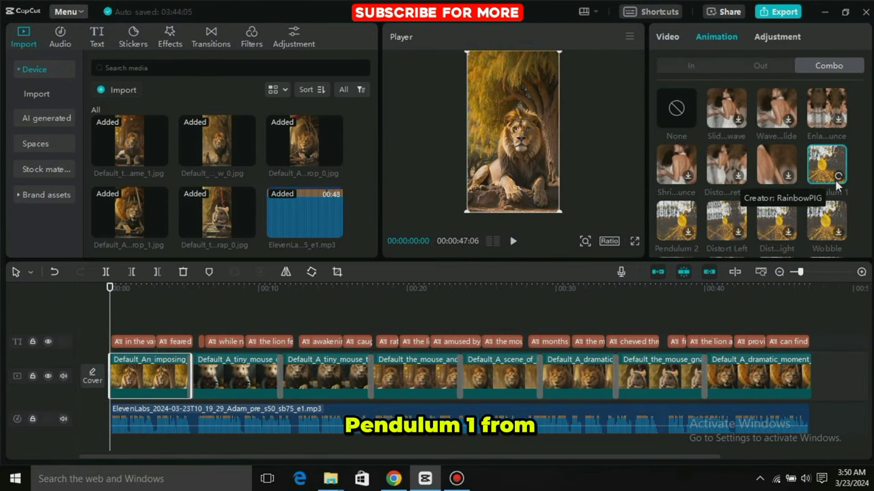
click(277, 376)
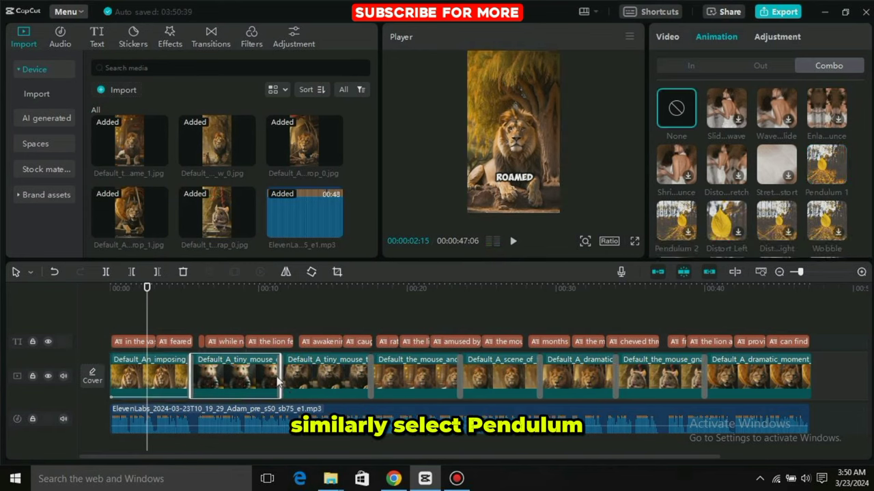
click(682, 225)
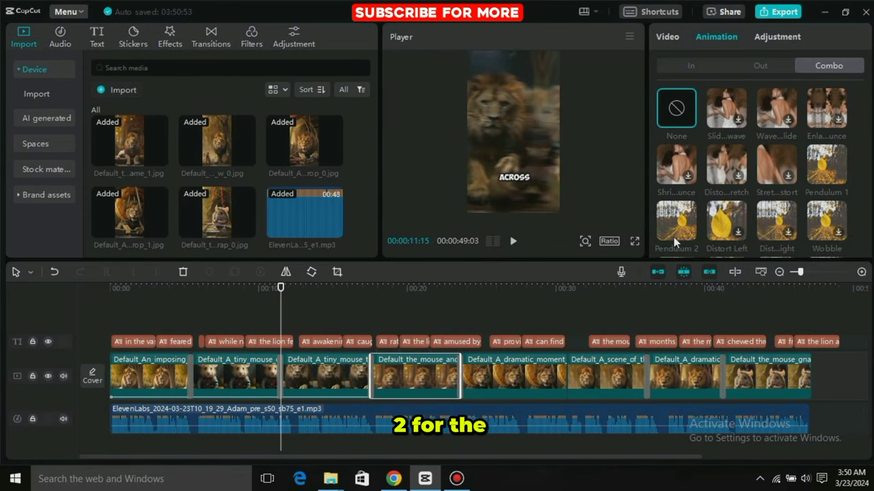
click(607, 377)
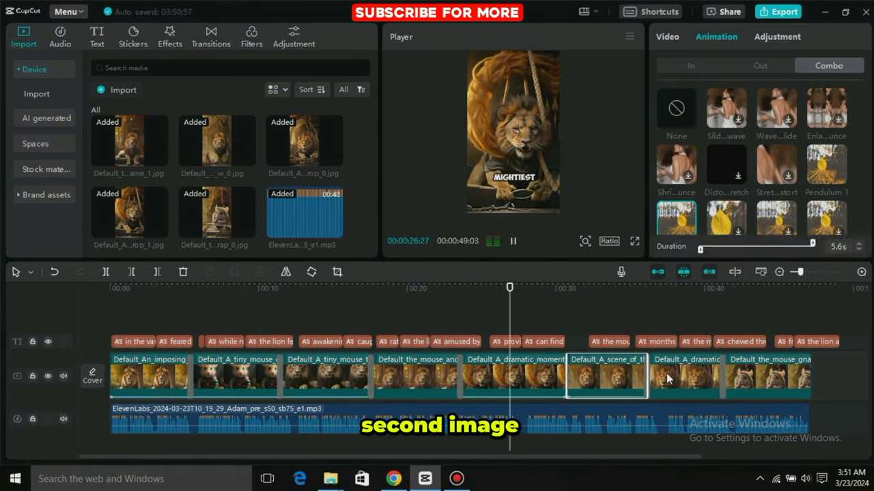
click(118, 305)
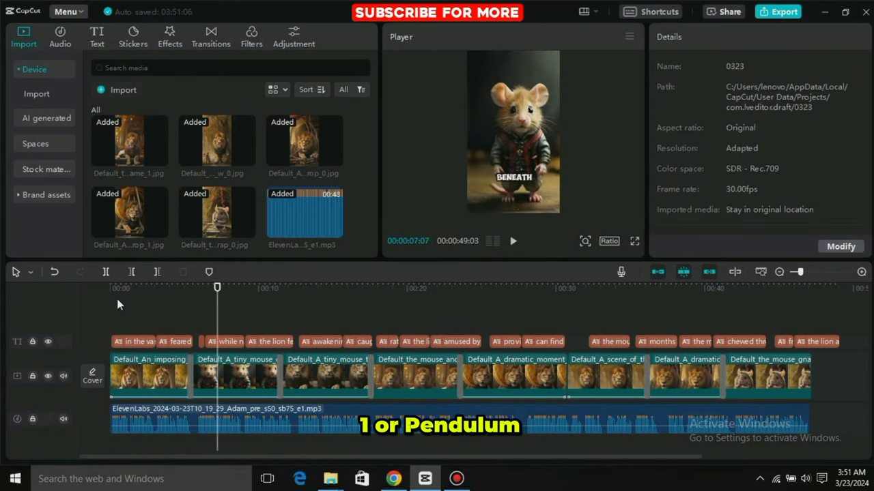
click(115, 306)
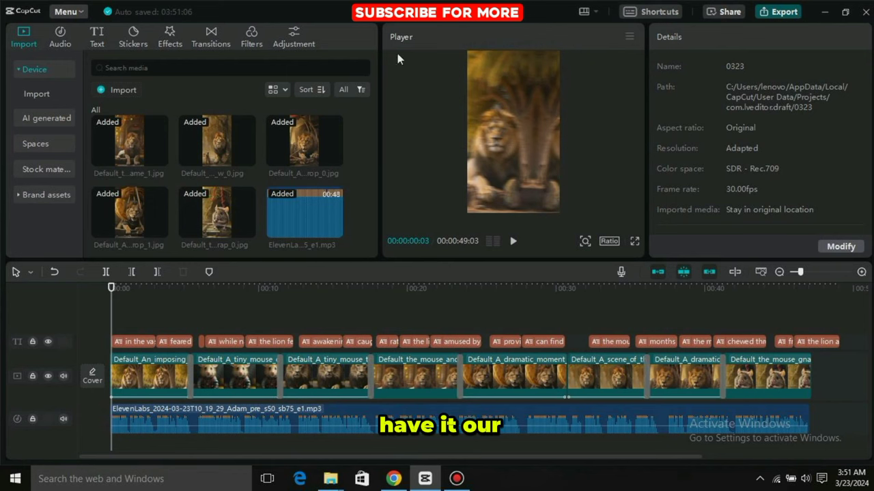